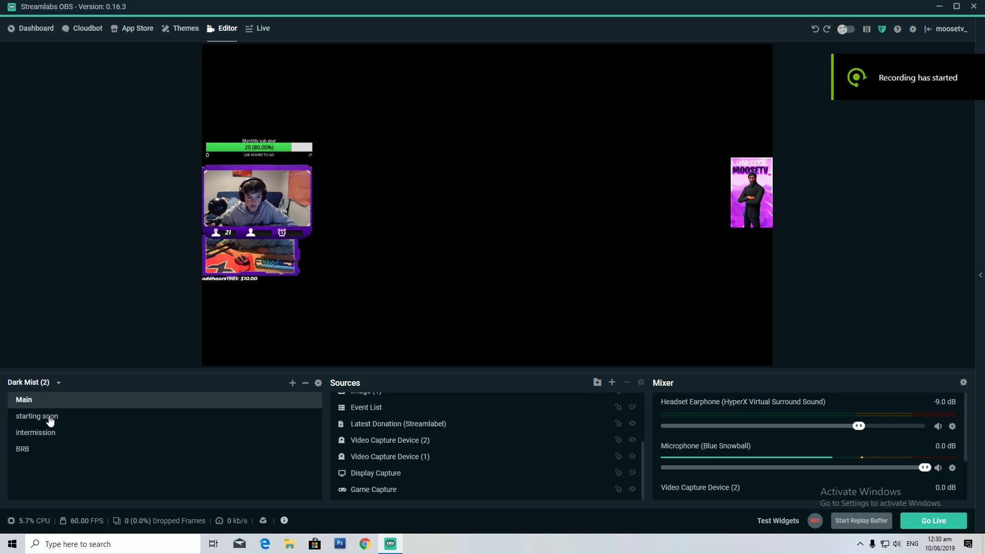
Step: Preview the starting soon, intermission and BRB scenes, and return to the Main scene
click(47, 416)
click(43, 432)
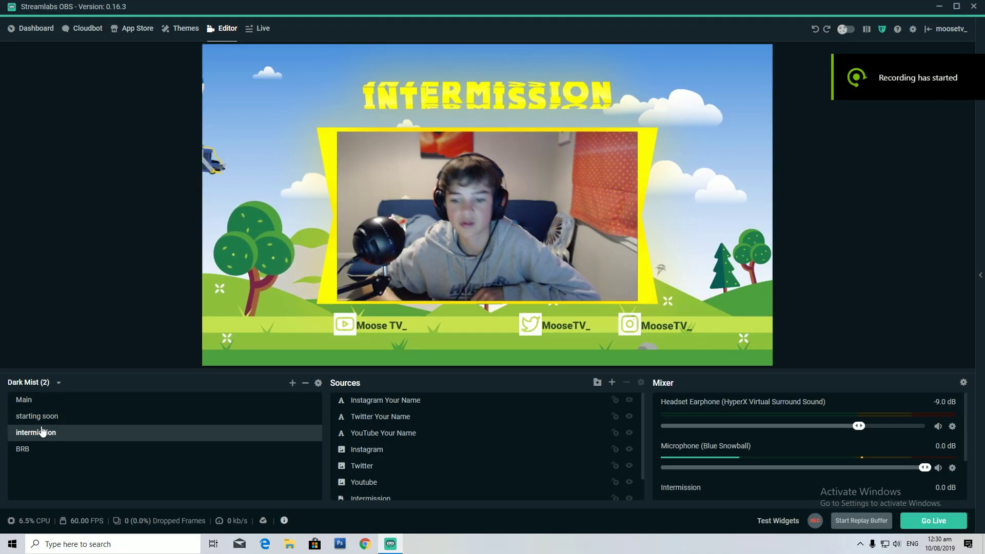
click(44, 450)
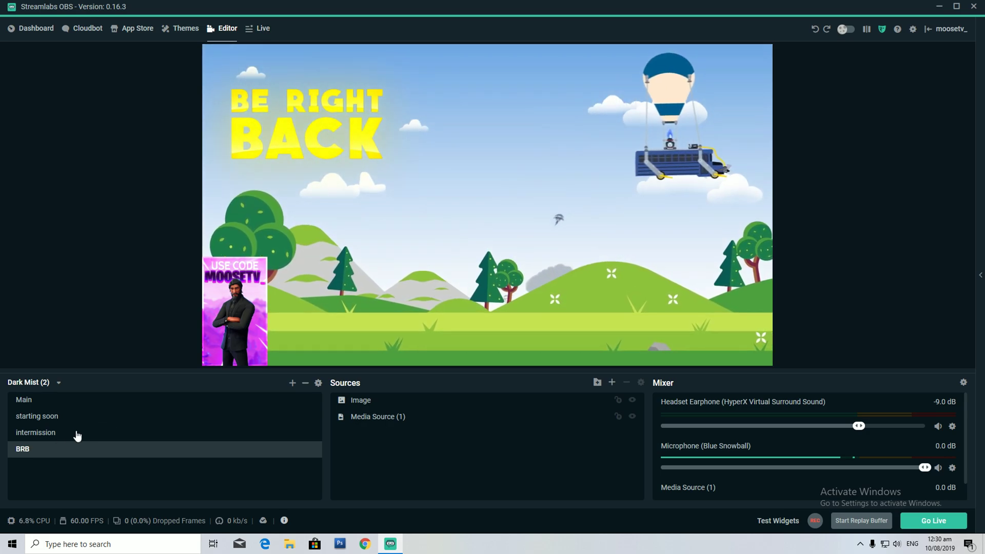
click(29, 436)
click(53, 449)
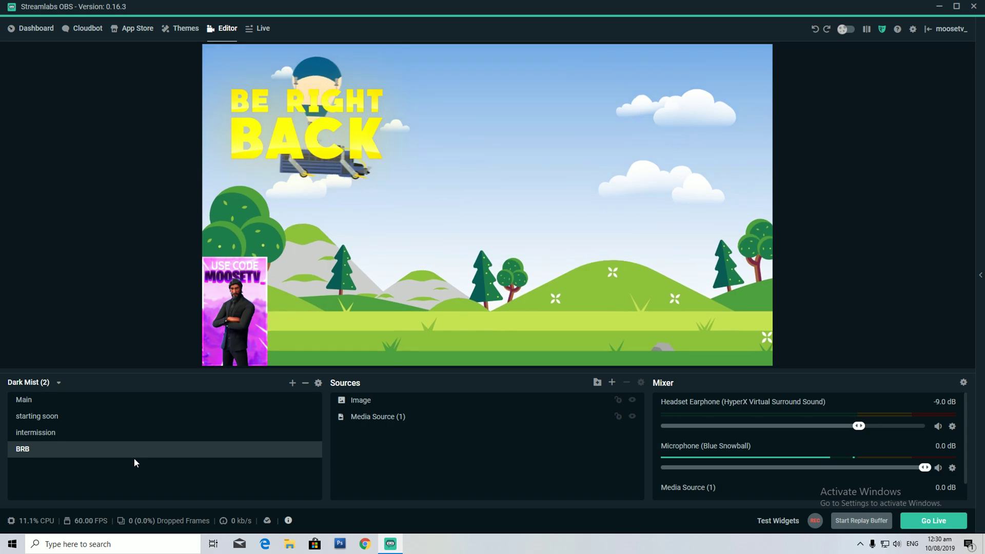
click(79, 403)
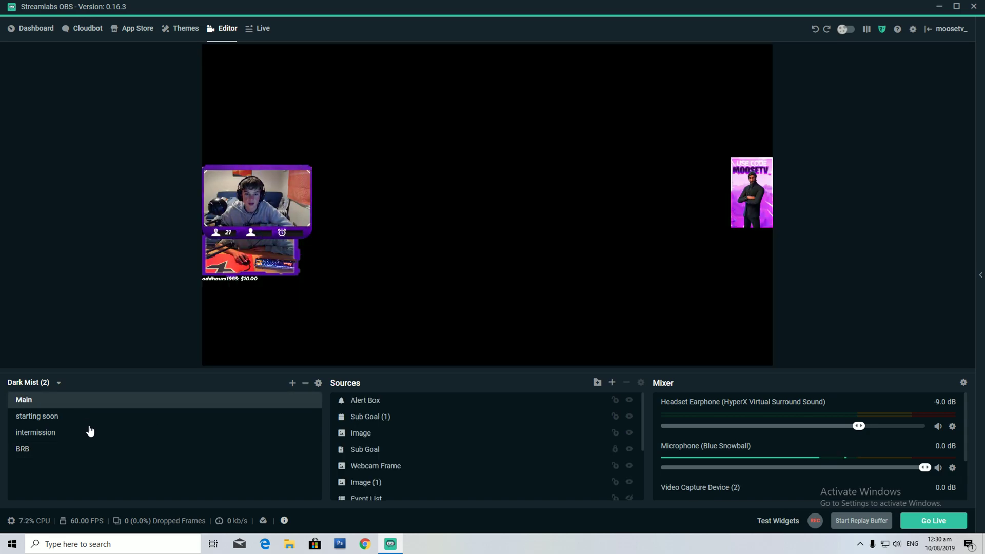
click(86, 417)
click(79, 433)
click(66, 450)
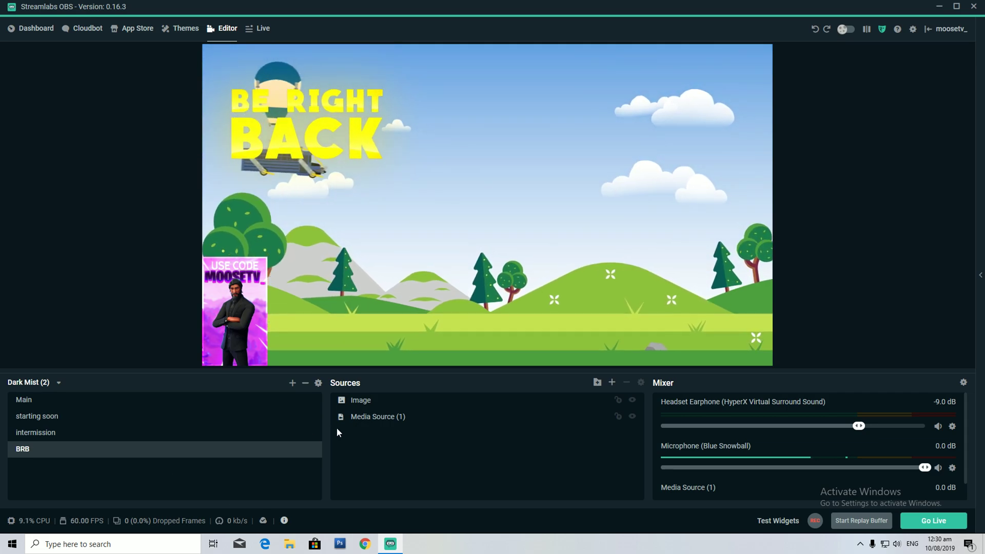
click(85, 402)
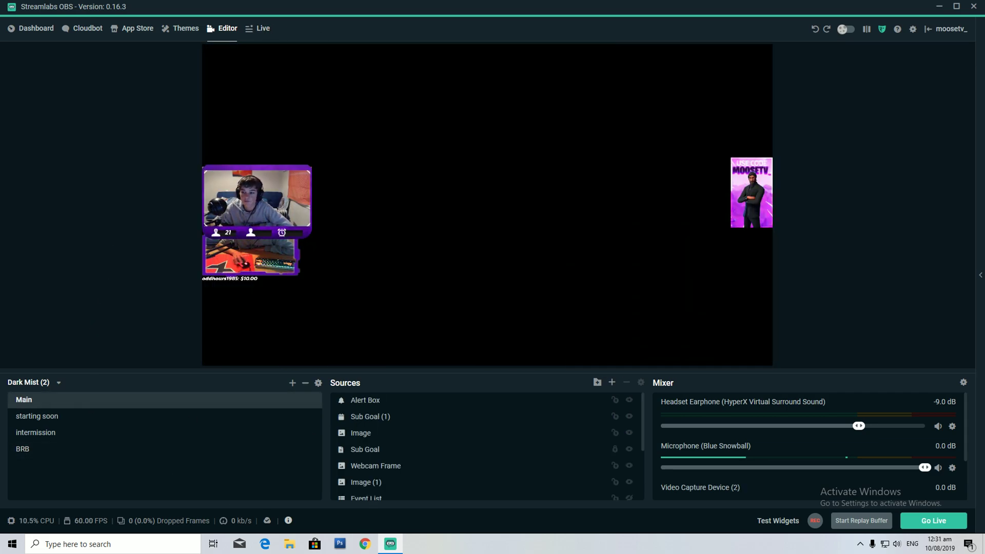
Step: Open the Stream settings and move the settings window aside to review the streaming service and server
click(913, 29)
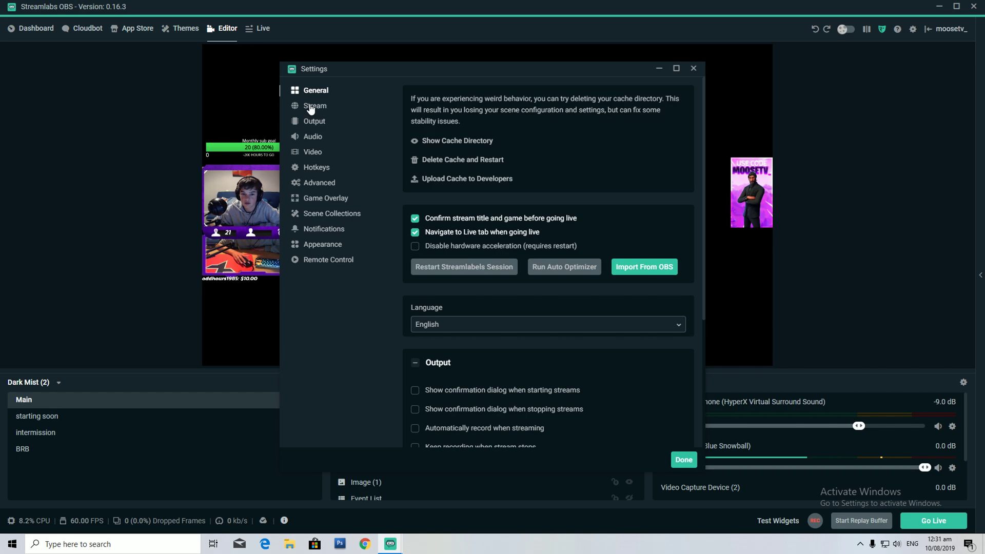
click(311, 107)
drag(393, 66, 300, 60)
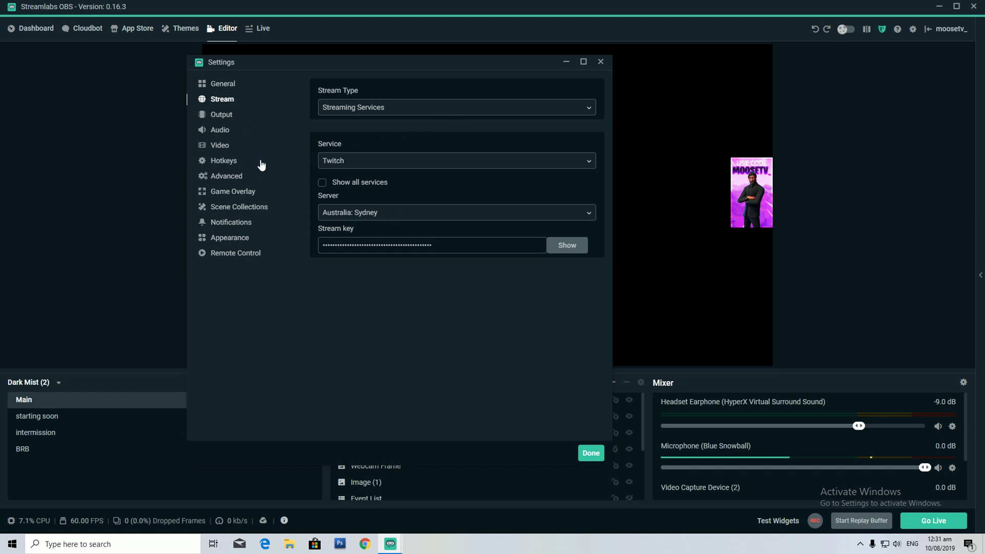
Step: Review the Streaming output settings in the maximized settings window, checking the output mode, encoder choices and bitrate
click(221, 114)
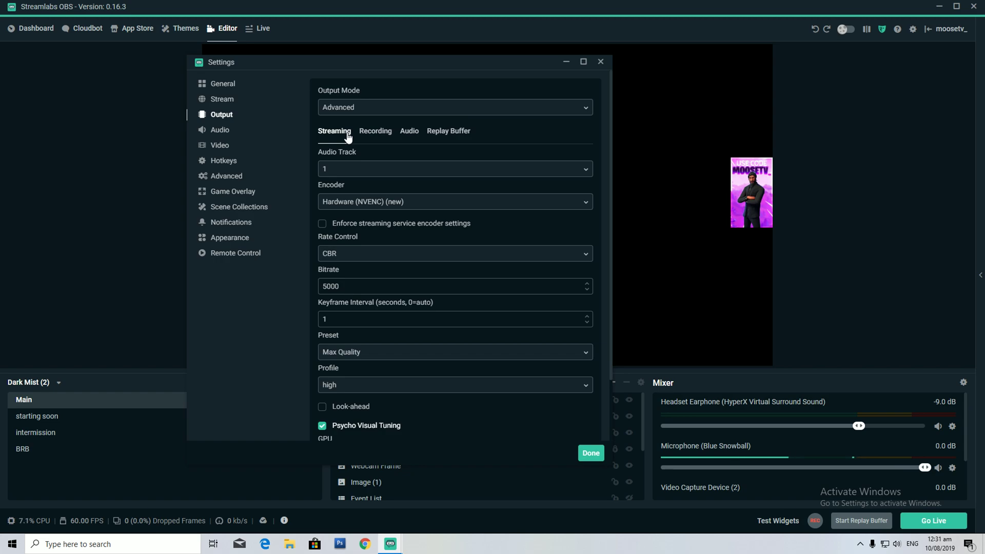
click(583, 62)
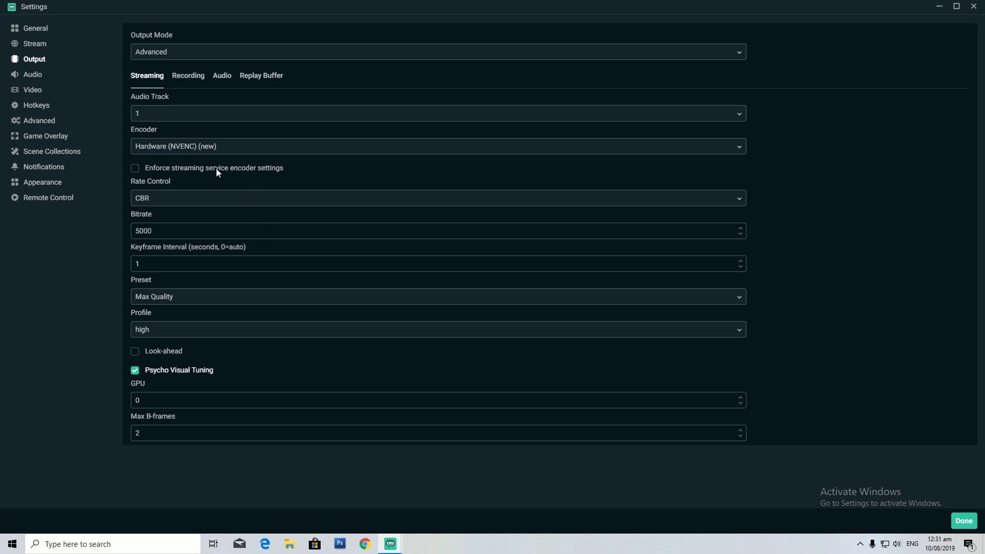
click(153, 52)
click(150, 53)
click(172, 147)
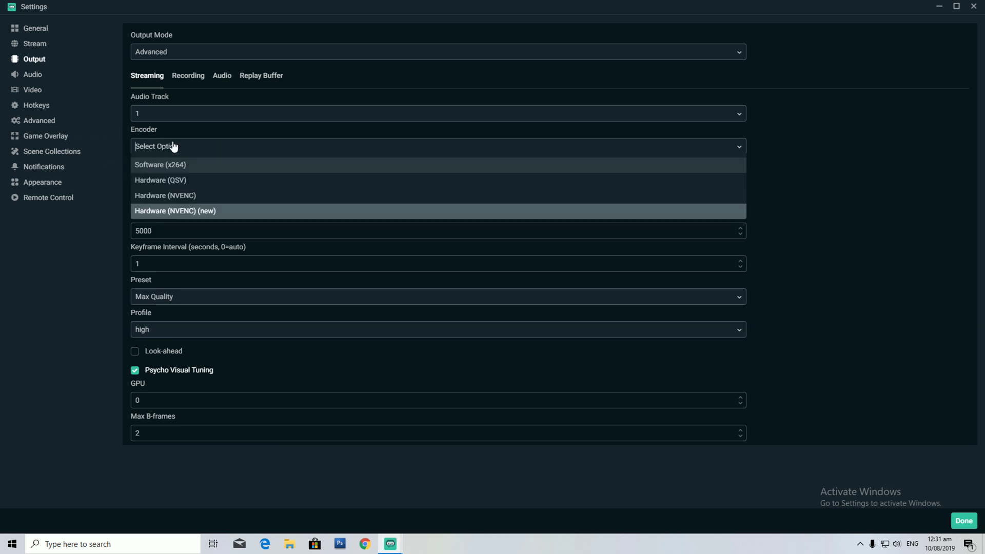
click(84, 288)
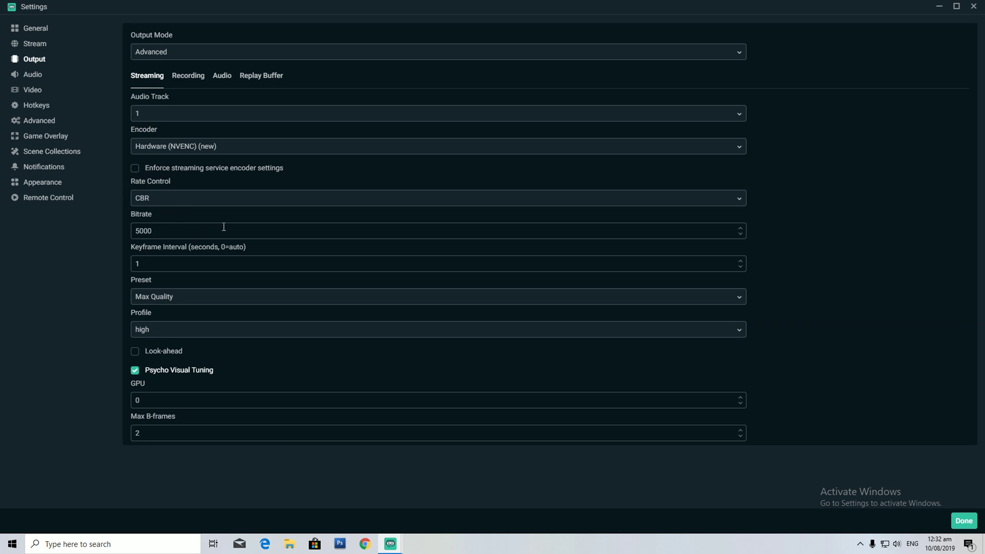
click(173, 228)
Step: Review the audio device settings, and check the available output resolutions in the video settings
click(37, 78)
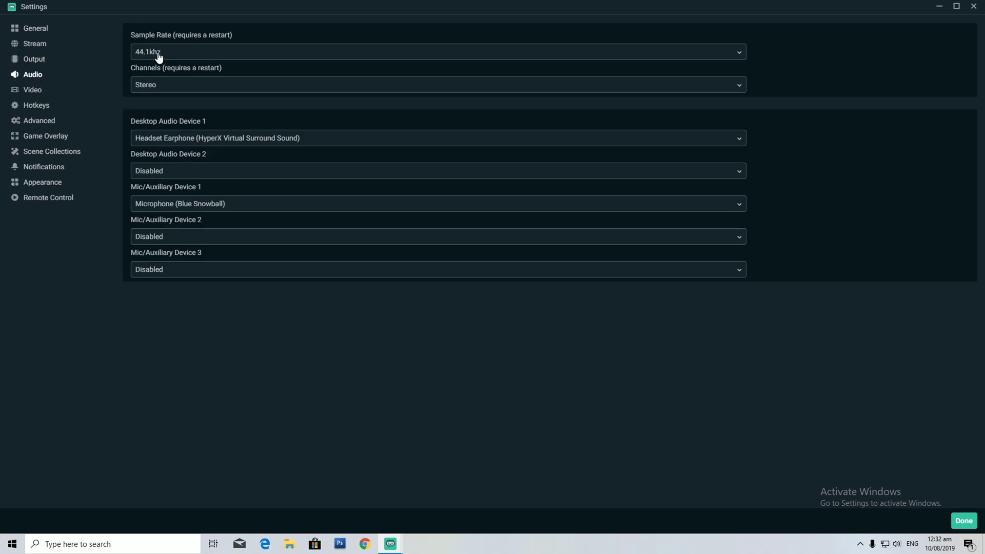
click(31, 91)
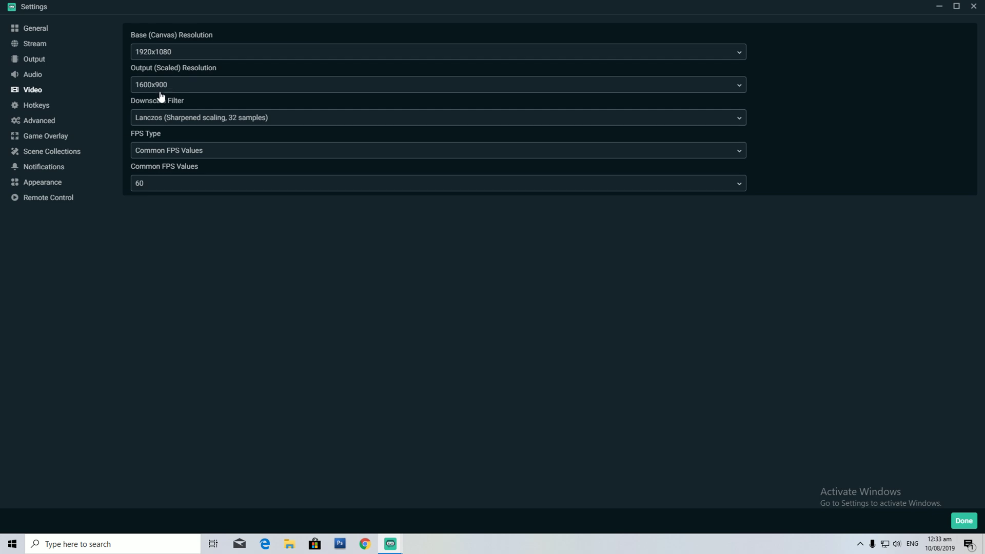
click(197, 85)
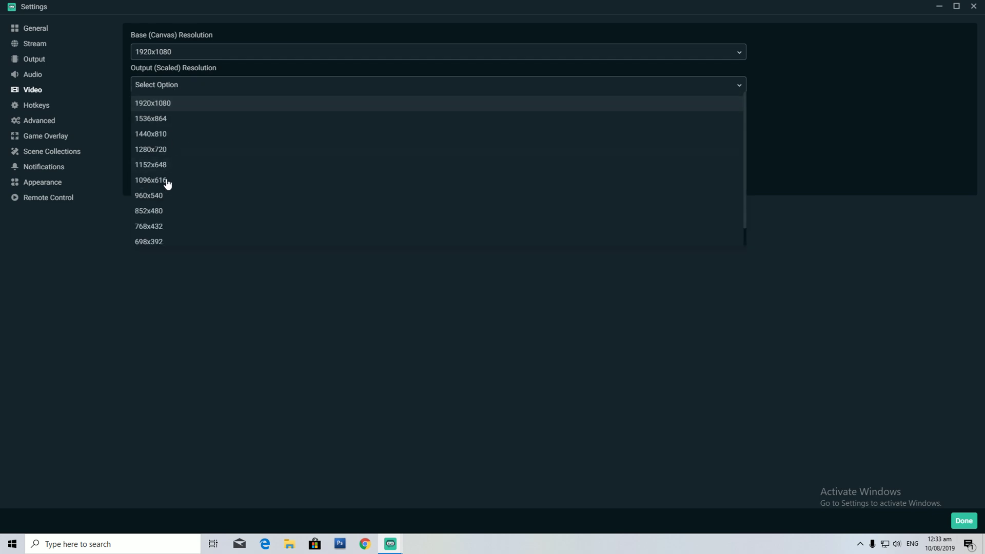
click(185, 291)
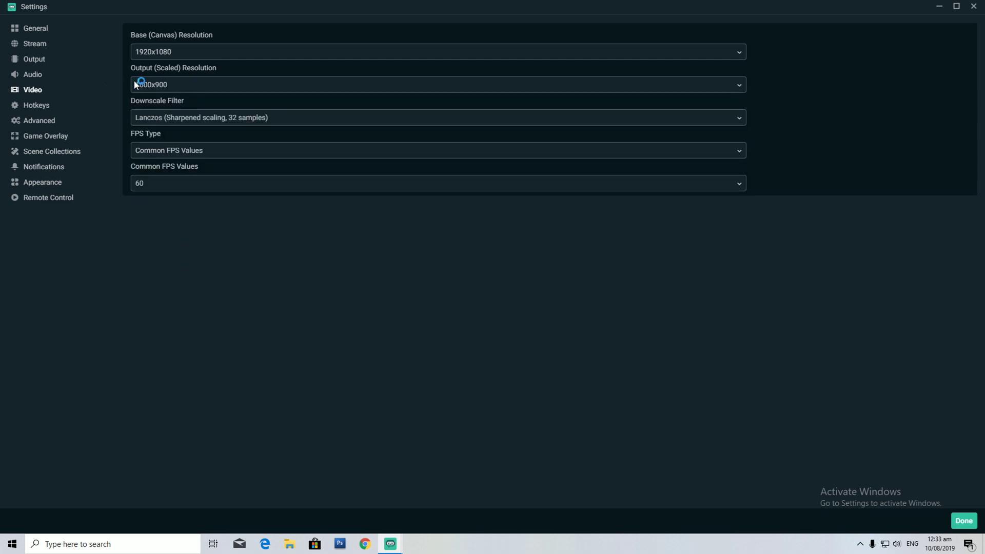
Step: Review the Advanced settings from process priority down to media file caching, dismissing the Norton notification
click(39, 121)
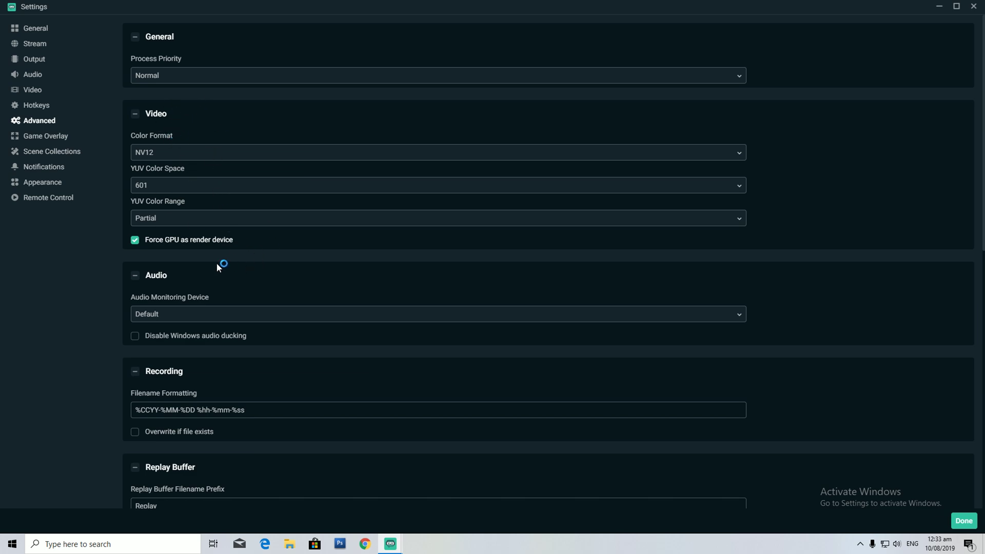
scroll(241, 293, down, 10)
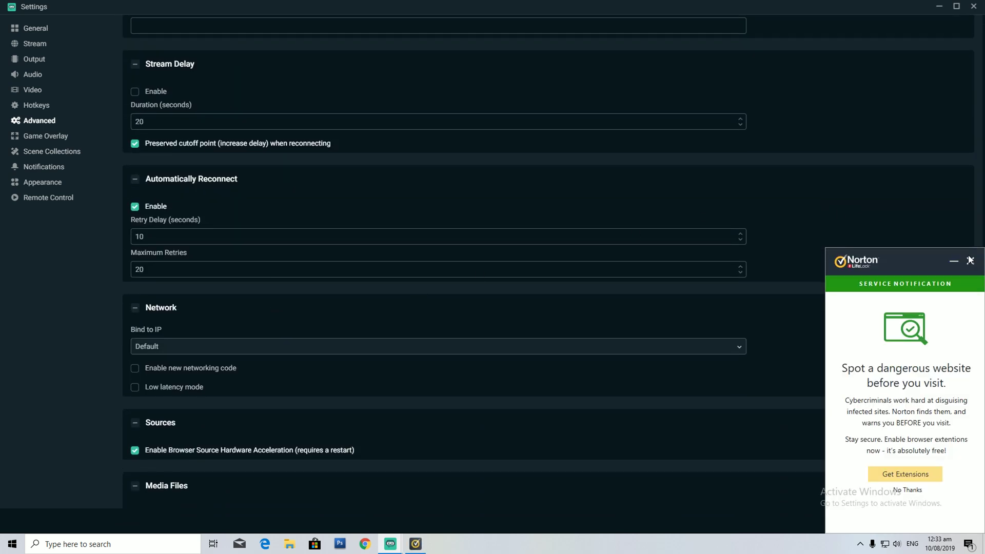
click(970, 260)
scroll(390, 243, down, 1)
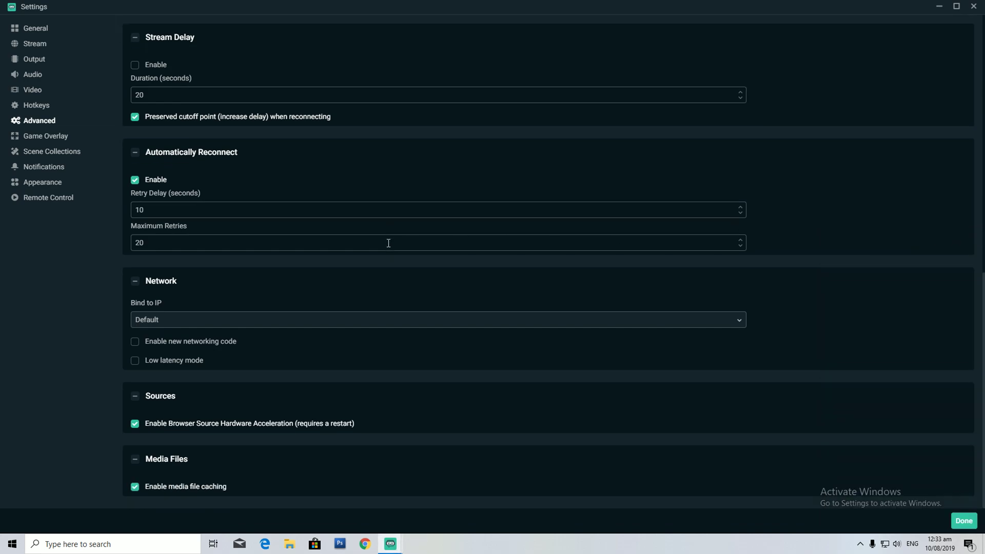
scroll(128, 236, up, 12)
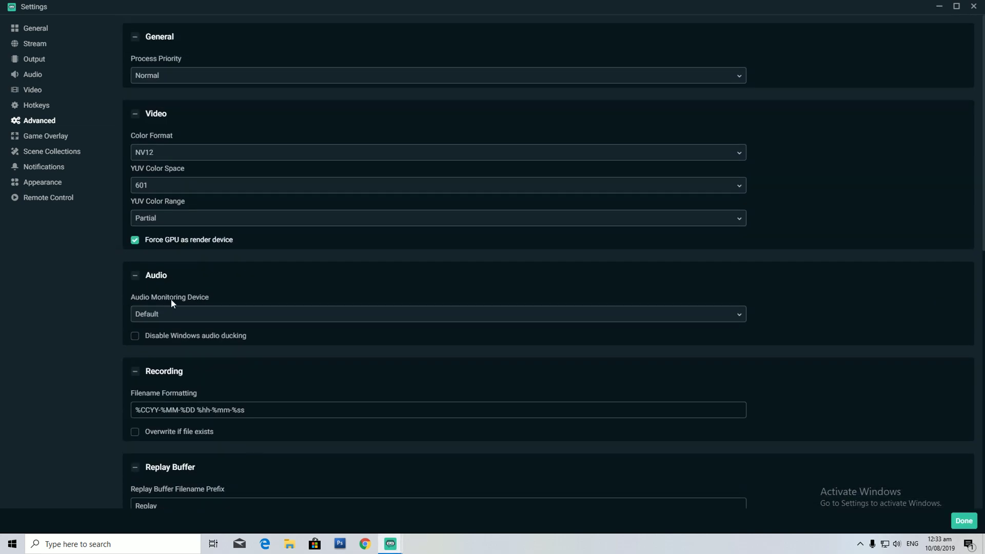
Step: Return to the General settings, close the settings window and show the BRB scene
click(35, 32)
click(973, 7)
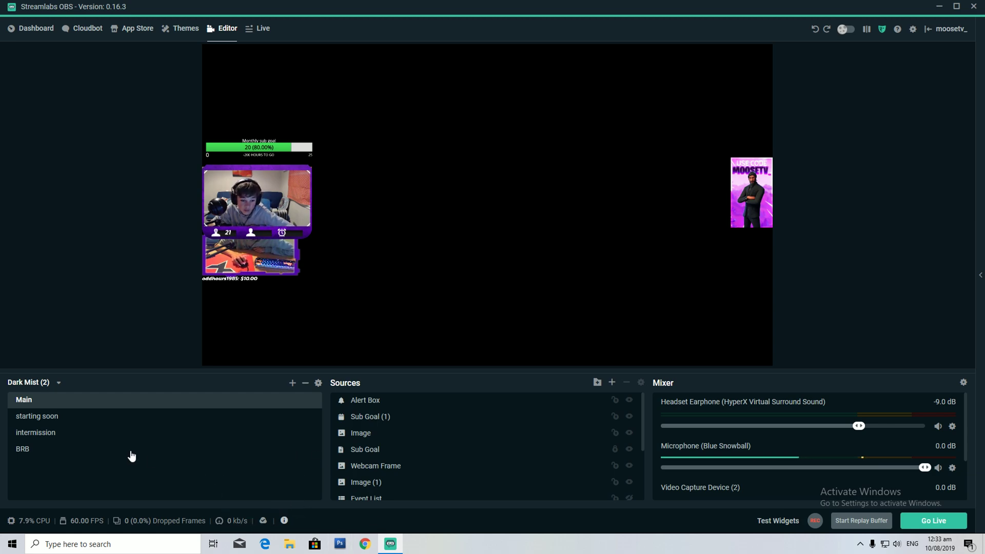
click(33, 448)
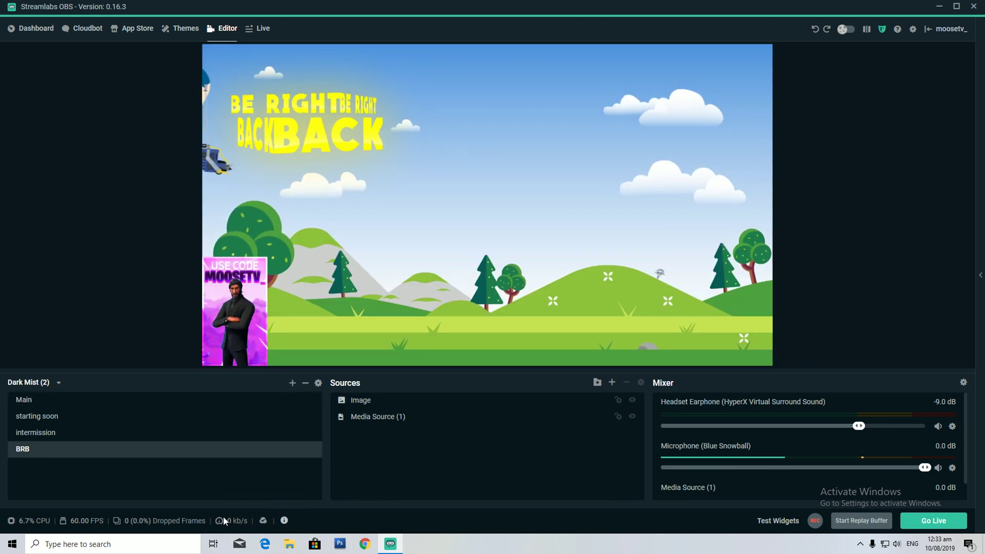